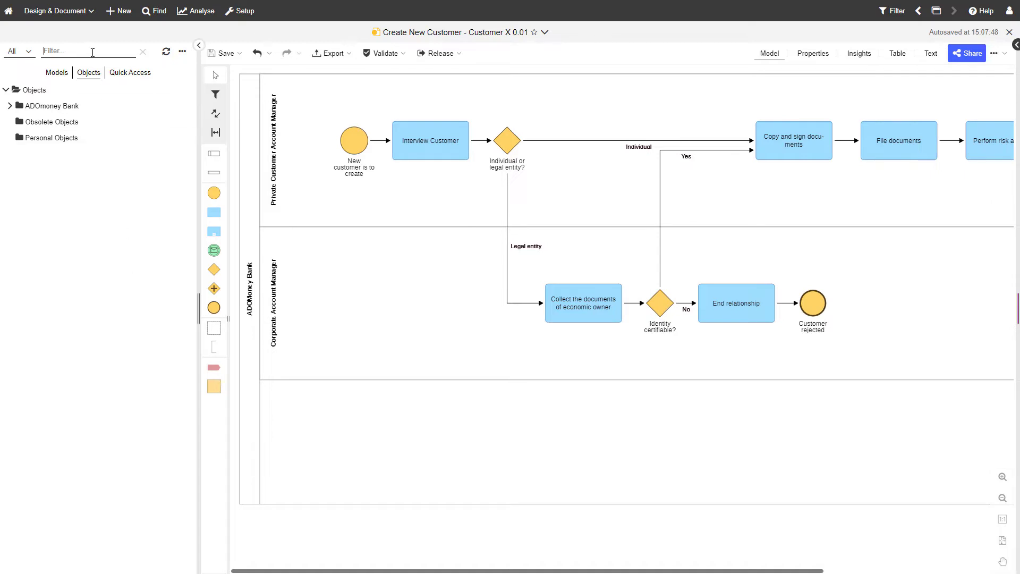
# Filter the Objects tree for 'Private Customer Account Manager'.
pyautogui.write('Private Customer A')
pyautogui.write('ccount Manager')
pyautogui.press('Return')
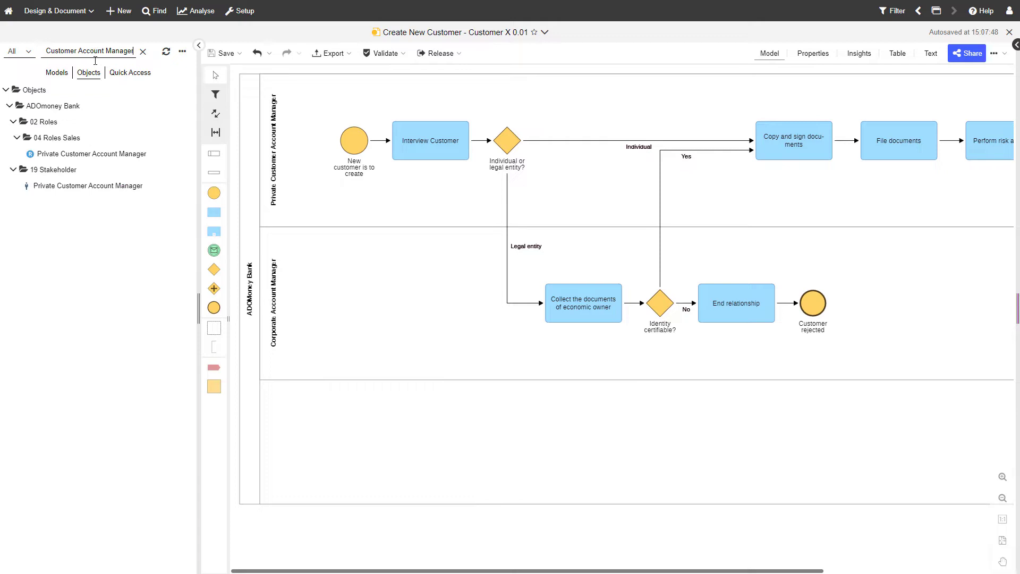
pyautogui.moveTo(90, 154)
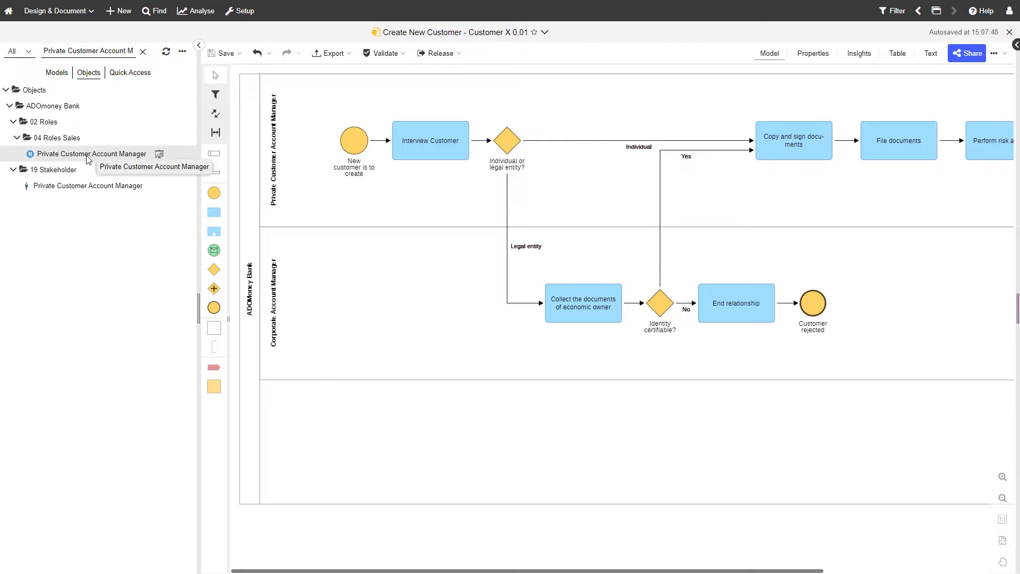
# Link the Private Customer Account Manager role to Interview Customer as responsible for execution.
pyautogui.moveTo(85, 158); pyautogui.dragTo(447, 157)
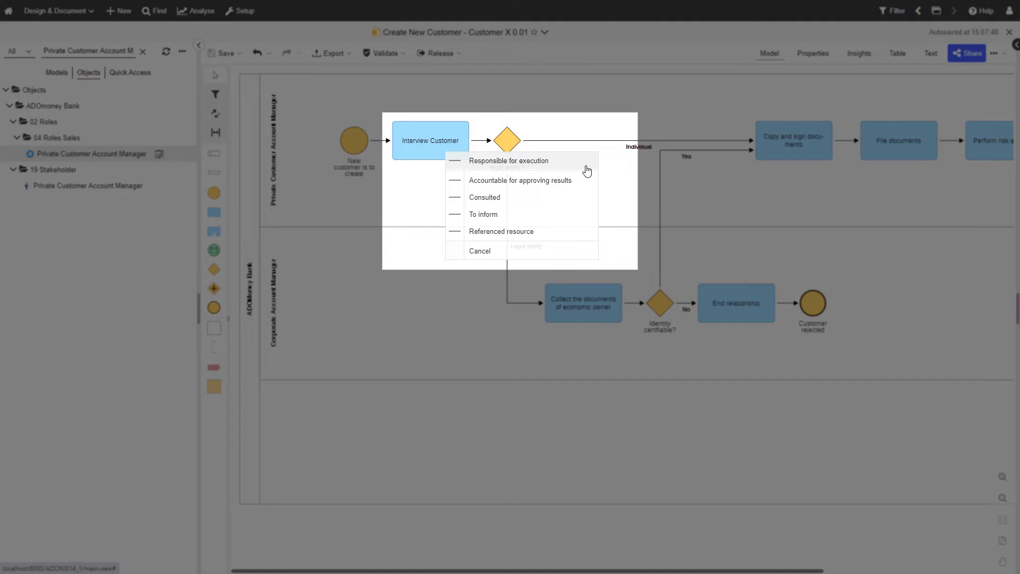
pyautogui.click(587, 165)
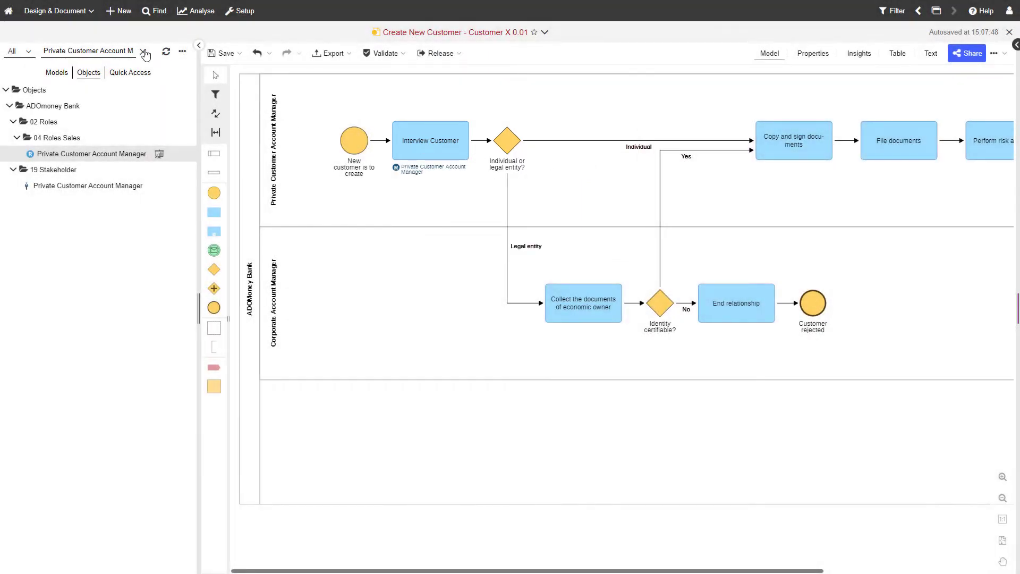
# Attach Economic Documents from 05 Documents > 05.03 Sales (CSO) as data input to the document-collection task.
pyautogui.click(143, 51)
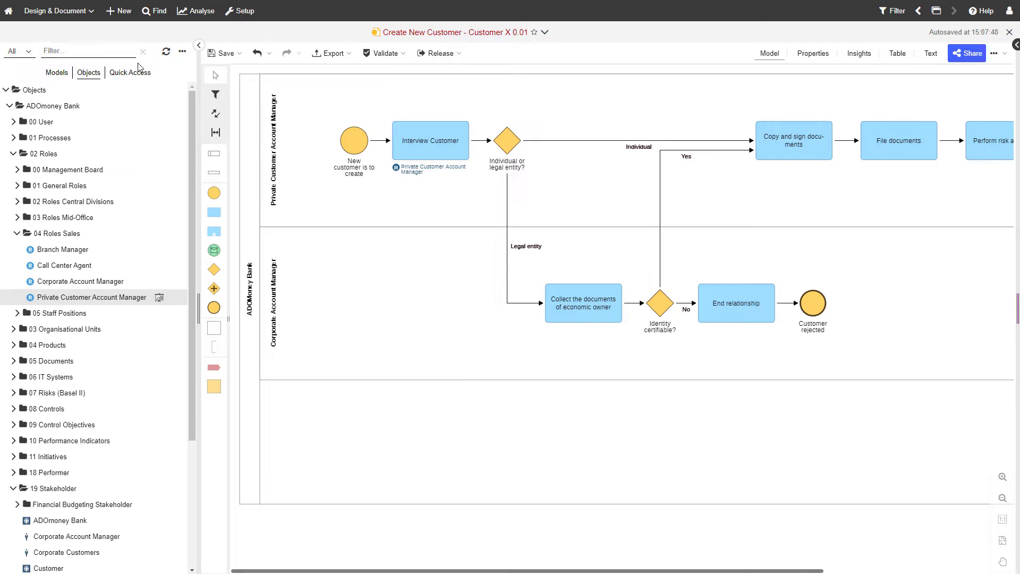
pyautogui.click(14, 361)
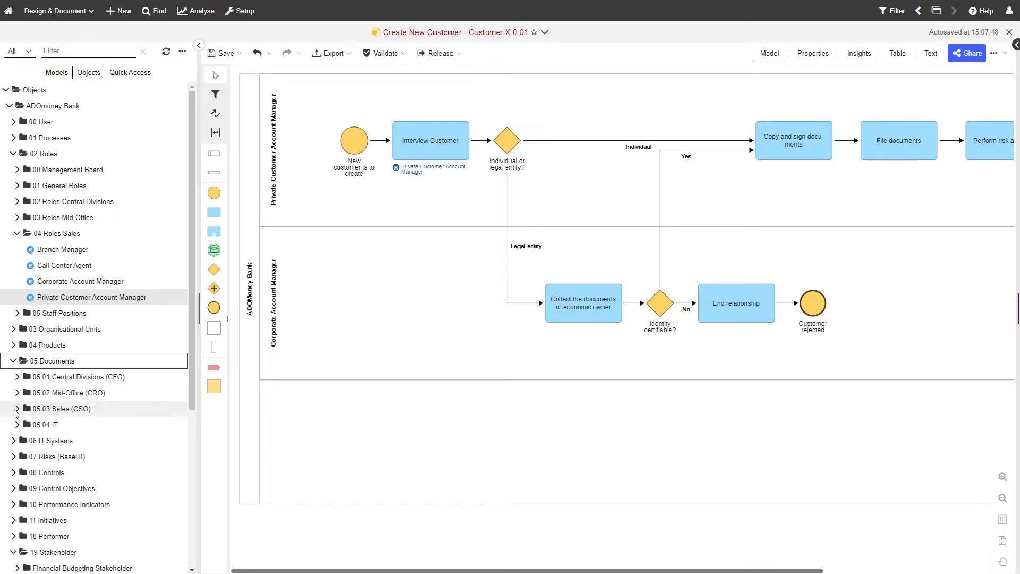
pyautogui.click(17, 409)
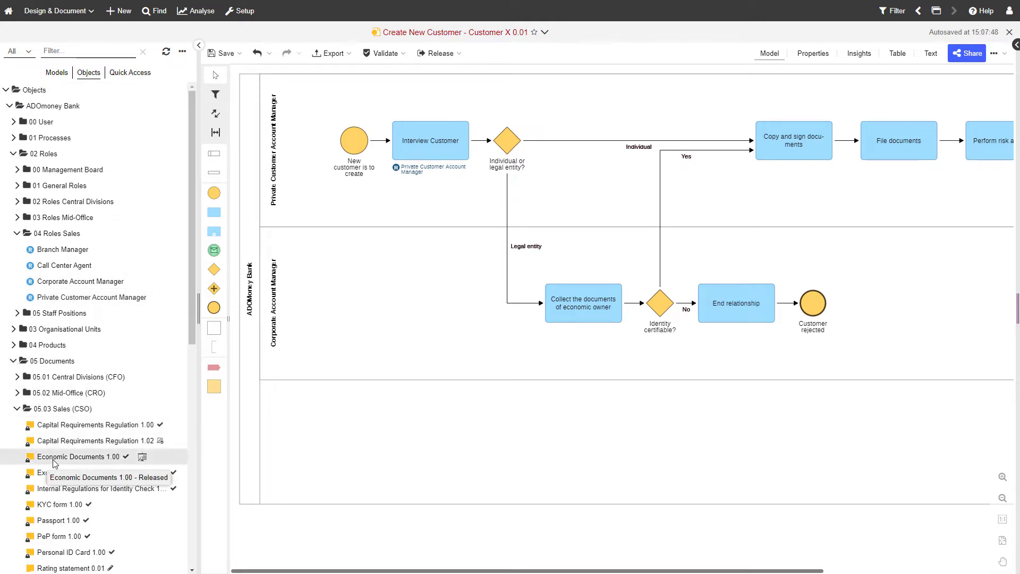
pyautogui.moveTo(57, 460)
pyautogui.mouseDown()
pyautogui.moveTo(303, 432)
pyautogui.moveTo(547, 345)
pyautogui.moveTo(585, 316)
pyautogui.mouseUp()
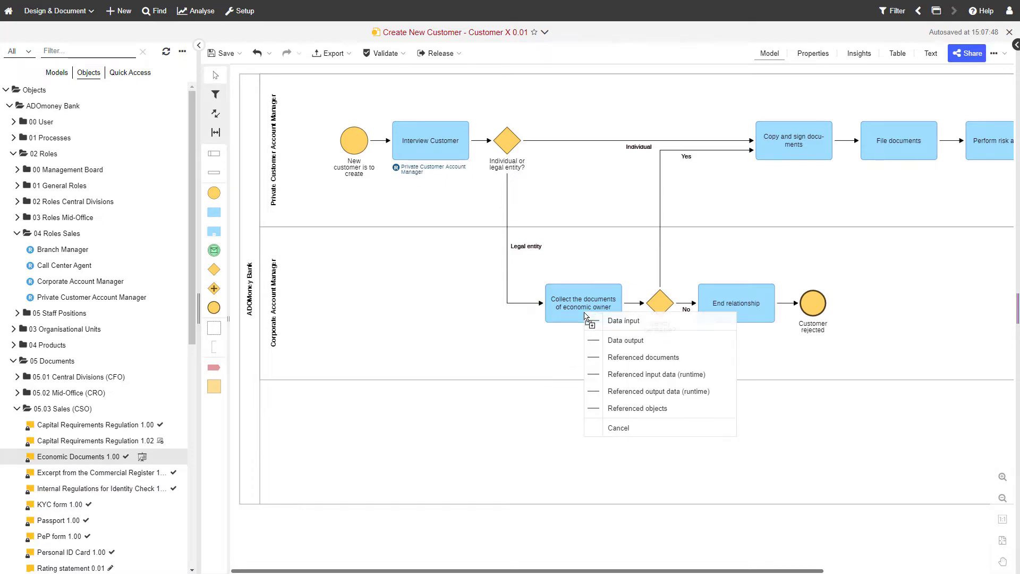
pyautogui.click(671, 327)
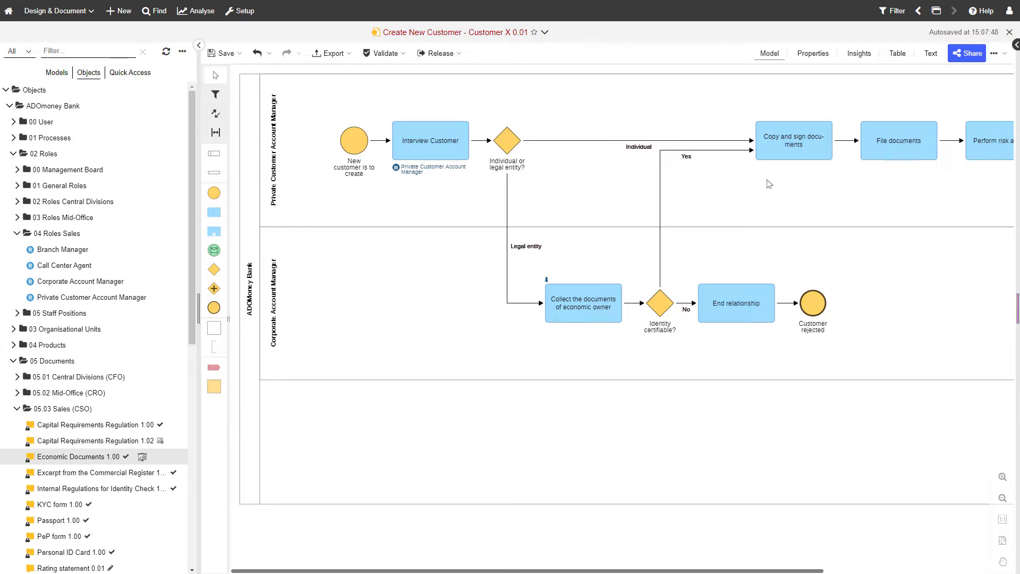
# Add Internal Regulations for Identity Check, KYC form and Personal ID Card as Copy and sign documents' referenced documents.
pyautogui.doubleClick(812, 157)
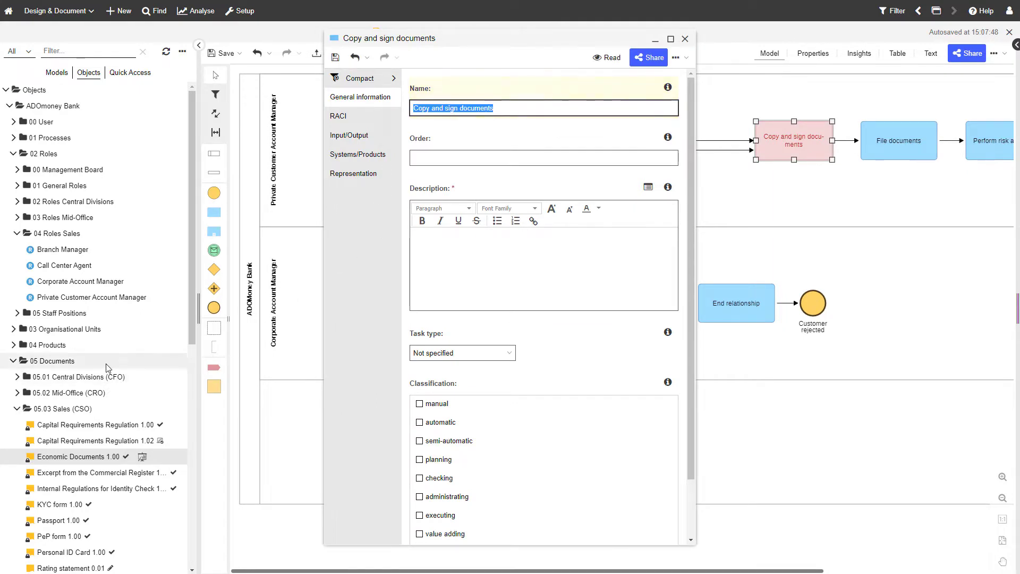
pyautogui.scroll(-2, 88, 372)
pyautogui.scroll(-1, 88, 343)
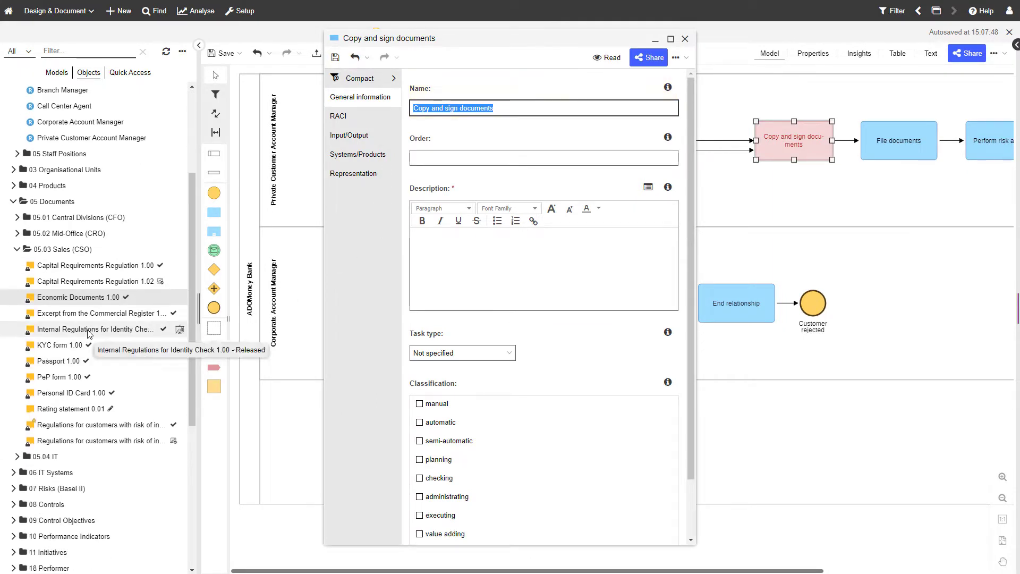
pyautogui.click(104, 346)
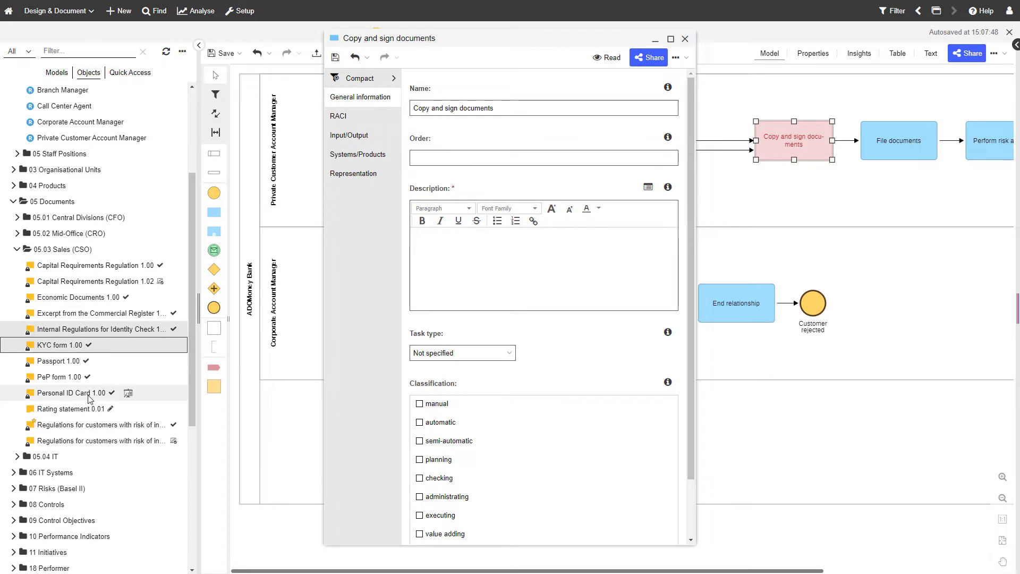
pyautogui.moveTo(71, 392)
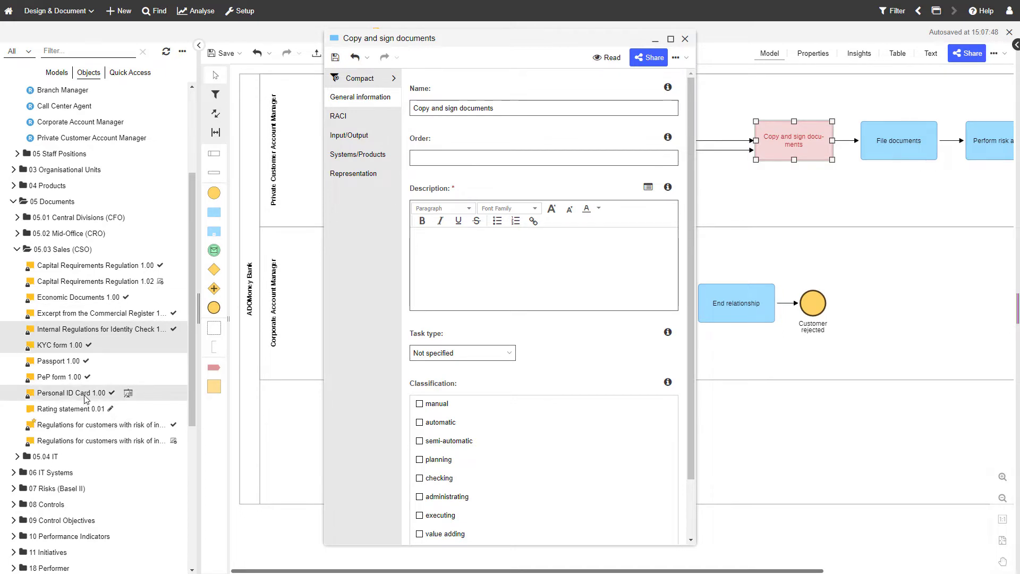
pyautogui.moveTo(83, 395); pyautogui.dragTo(462, 338)
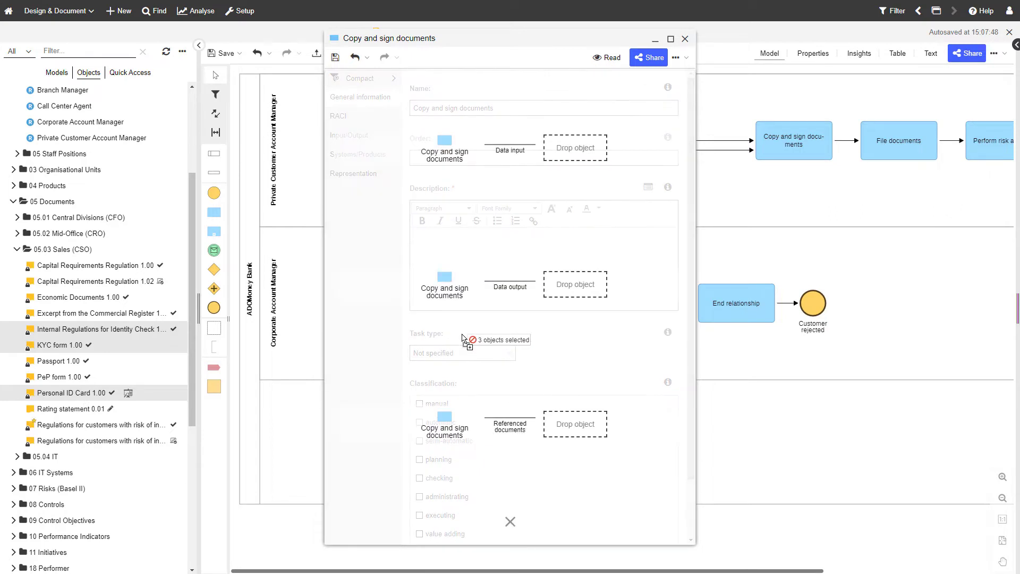
pyautogui.moveTo(462, 338); pyautogui.dragTo(579, 437)
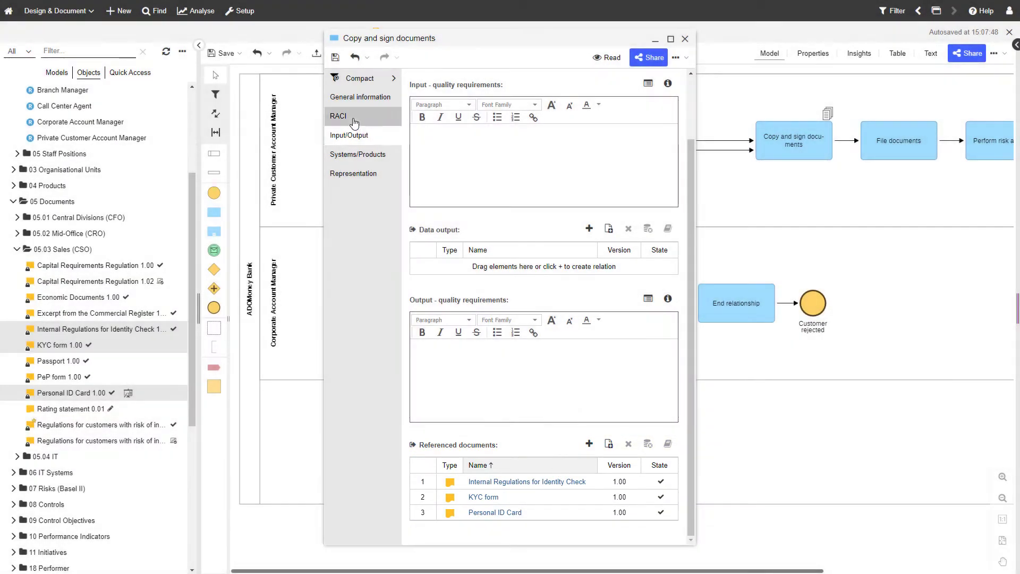
# Set Private Customer Account Manager as Responsible for execution in the task's RACI tab, then save and close.
pyautogui.click(394, 124)
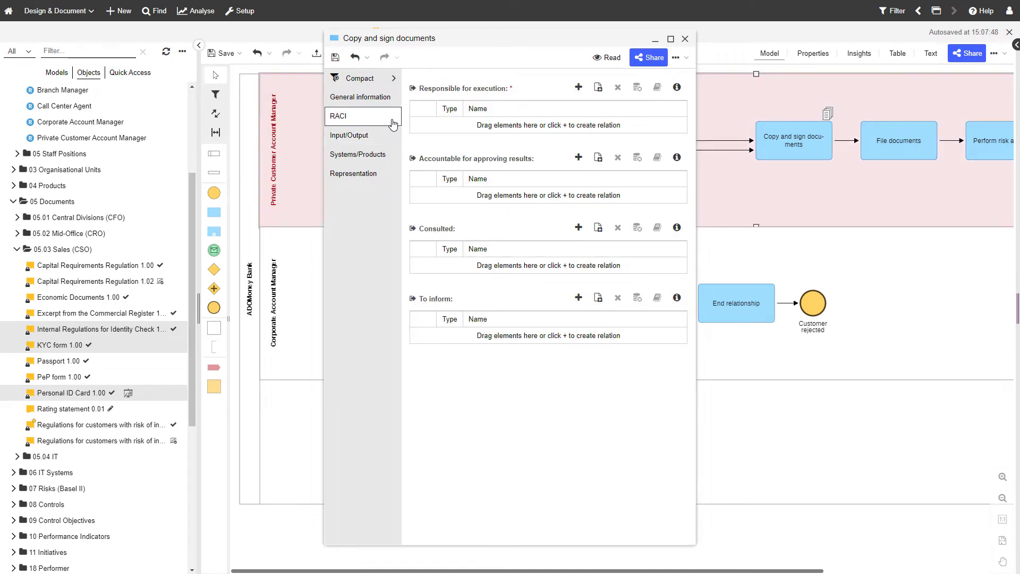
pyautogui.click(579, 90)
pyautogui.write('Private Customer A')
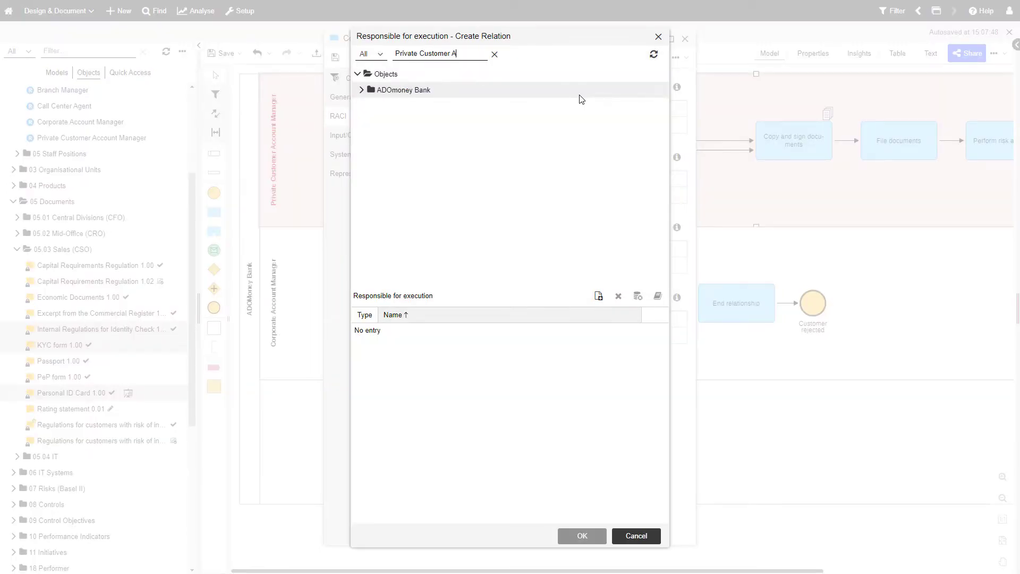
pyautogui.write(' Manager')
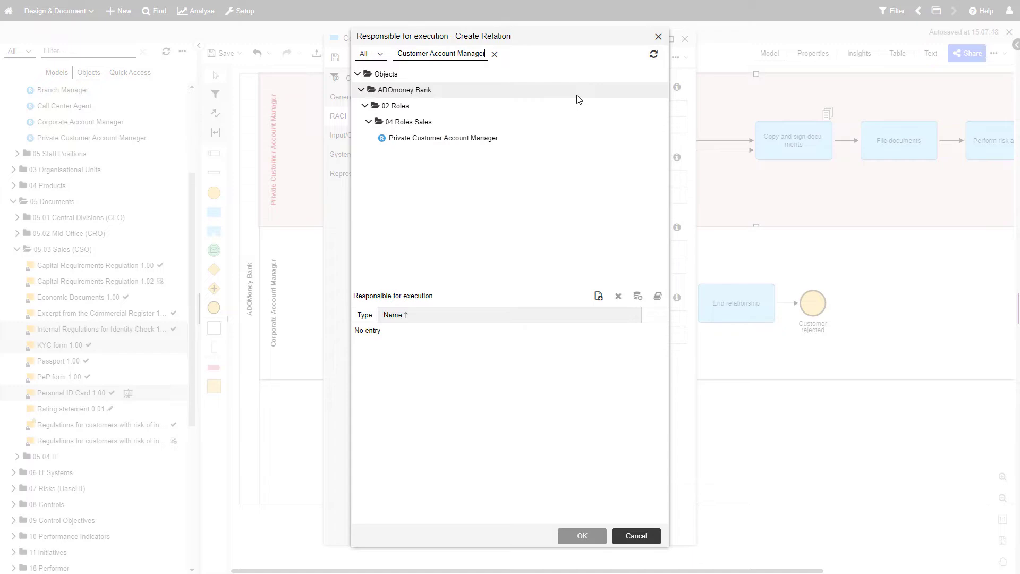
pyautogui.click(488, 138)
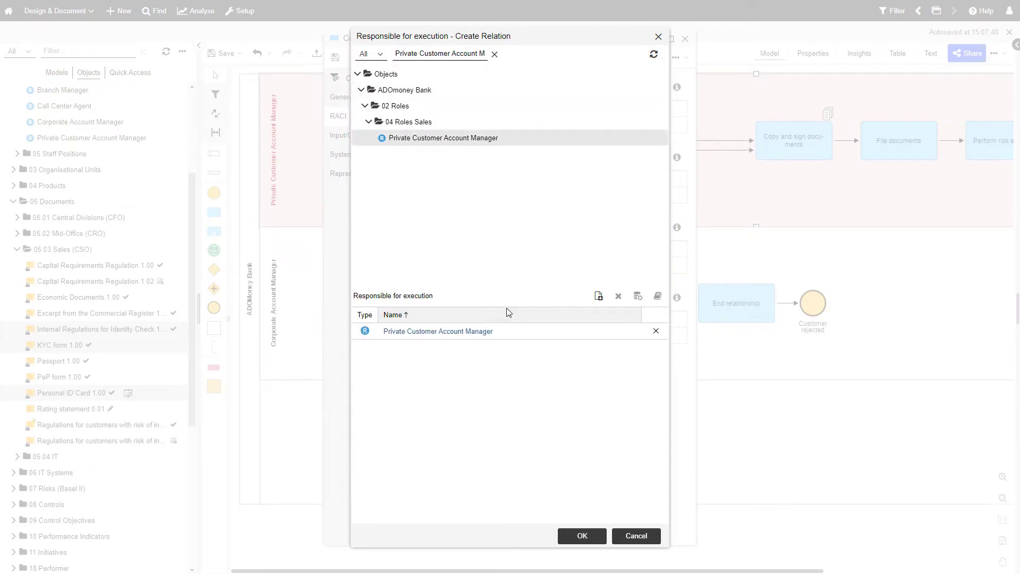
pyautogui.click(599, 540)
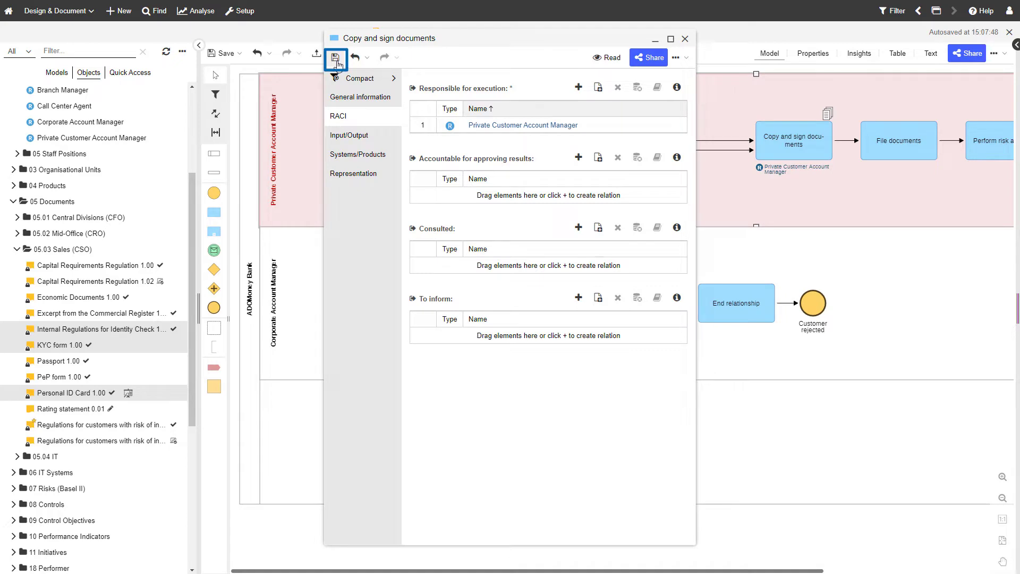
pyautogui.click(336, 60)
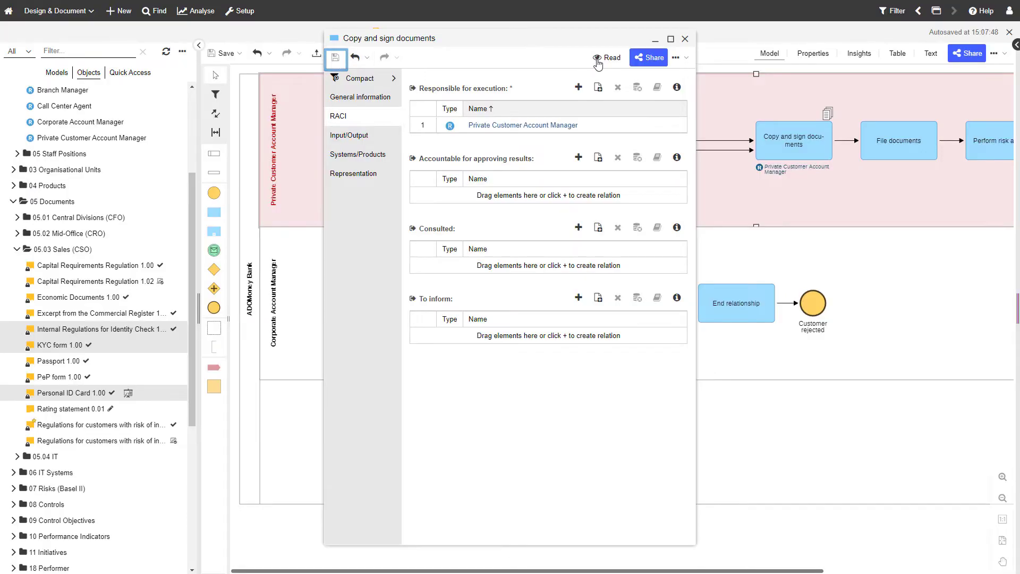
pyautogui.click(685, 39)
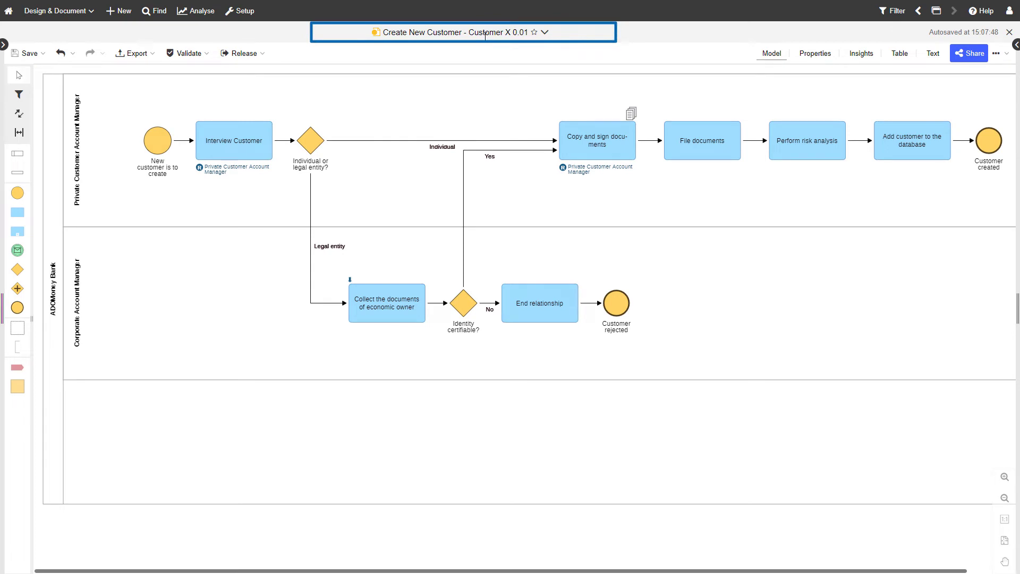
# Replace 'Customer X' in the model title with 'Max Mustermann'.
pyautogui.click(485, 33)
pyautogui.moveTo(457, 32); pyautogui.dragTo(402, 32)
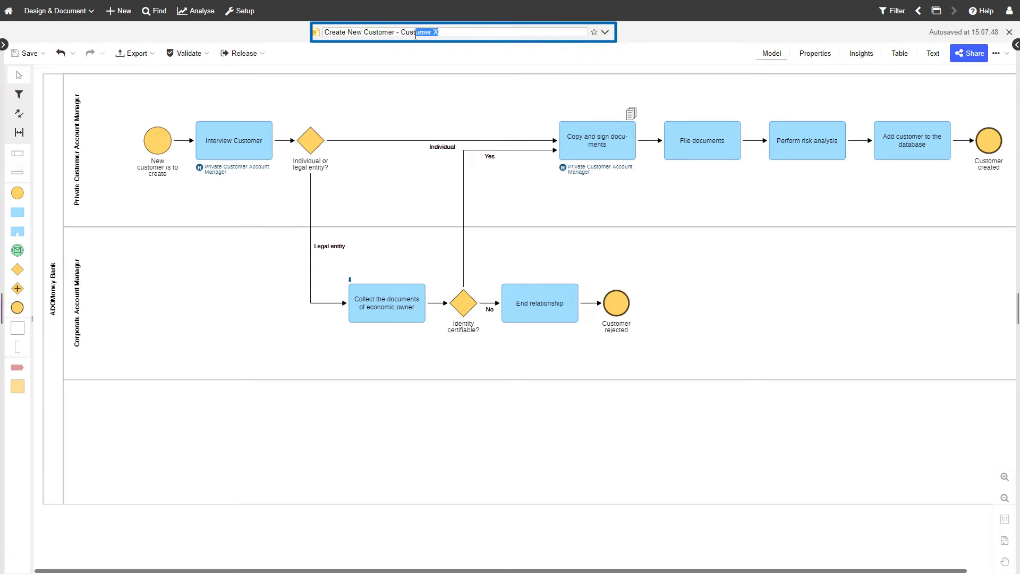
pyautogui.write('Max')
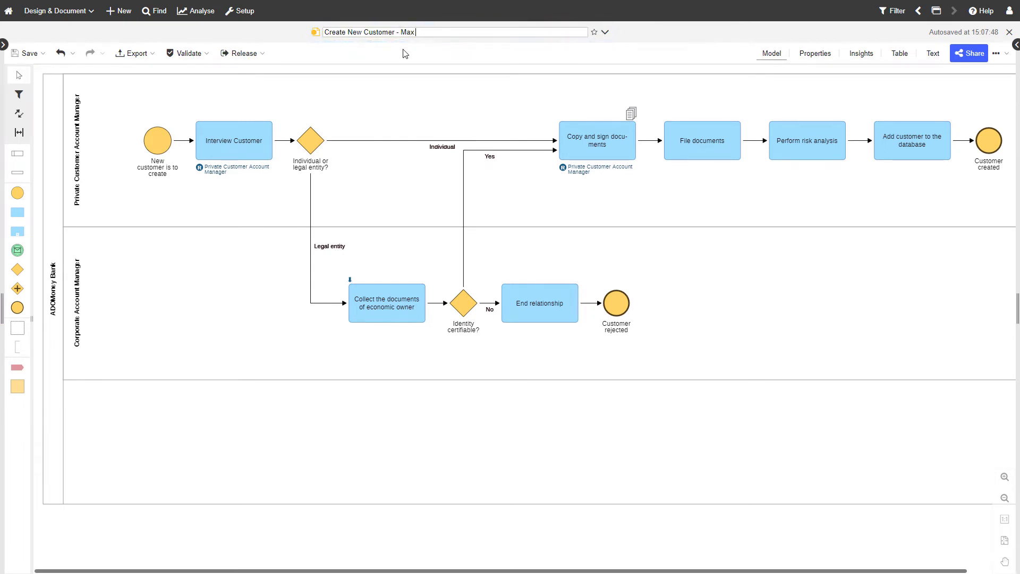
pyautogui.write(' Mustermann')
pyautogui.press('Return')
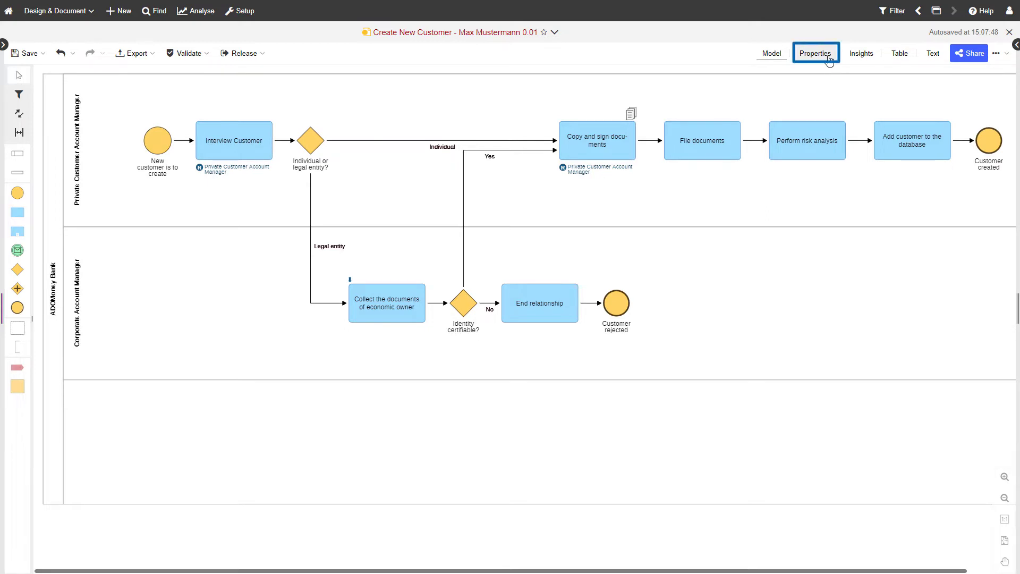
# Finish the model's Description, ending the sentence with 'creating a new customer in the system are documented.'.
pyautogui.click(829, 60)
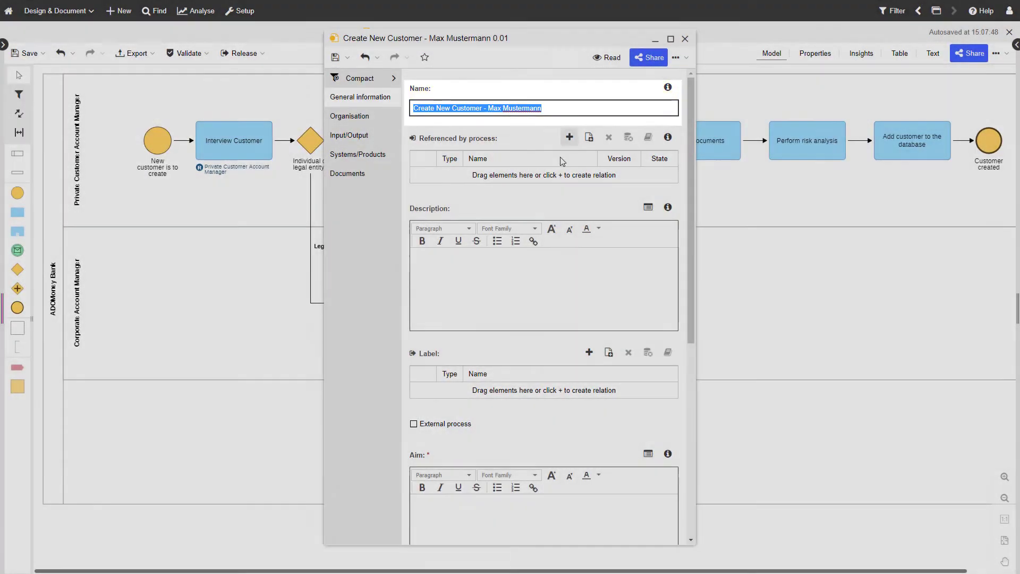
pyautogui.click(560, 257)
pyautogui.write('In this process, all activities concerning c')
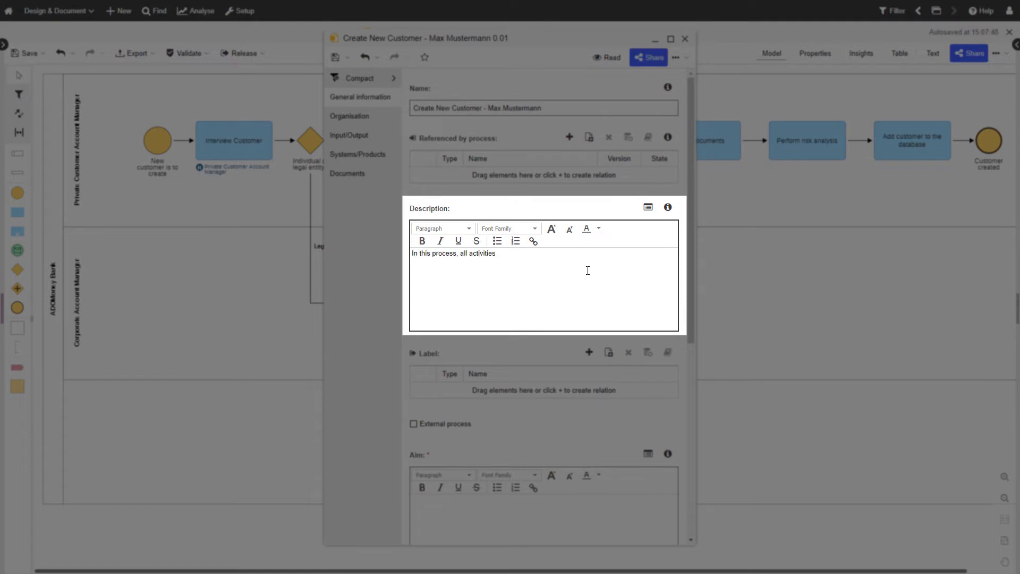
pyautogui.write('reating')
pyautogui.write(' a new customer in the system are')
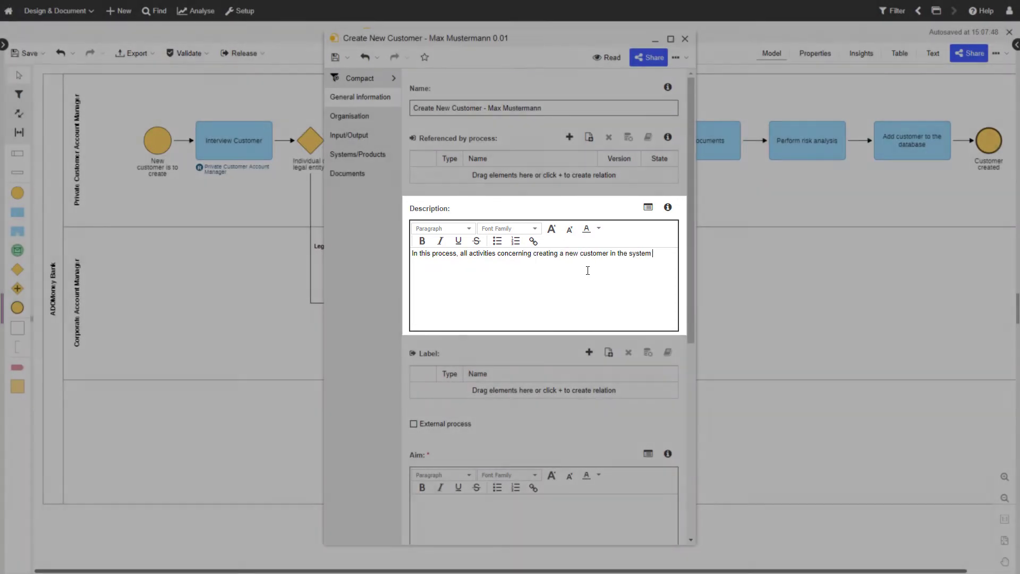
pyautogui.write(' documented.')
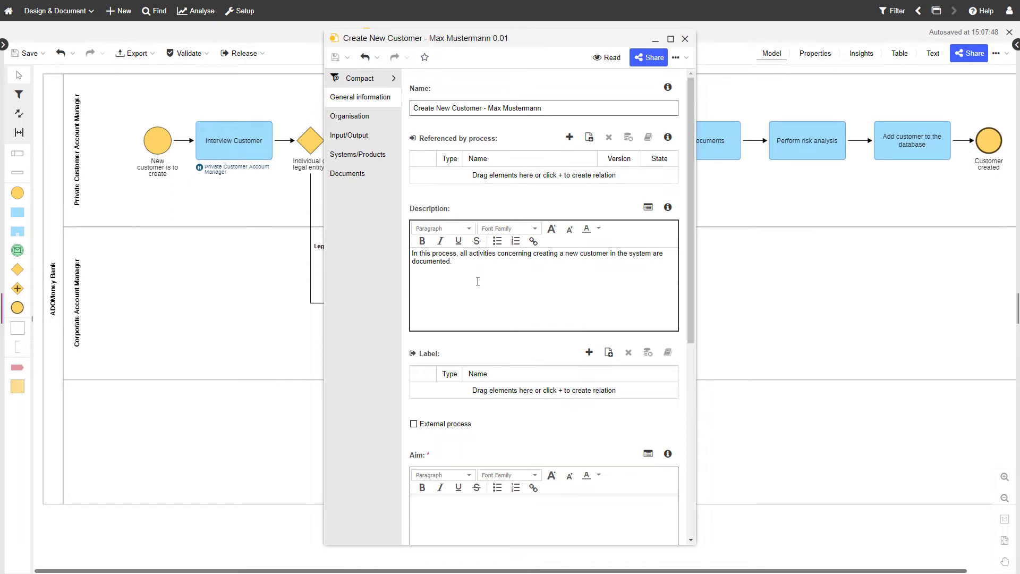
# Close the process properties and go to the CP.01 model from the process map.
pyautogui.click(685, 39)
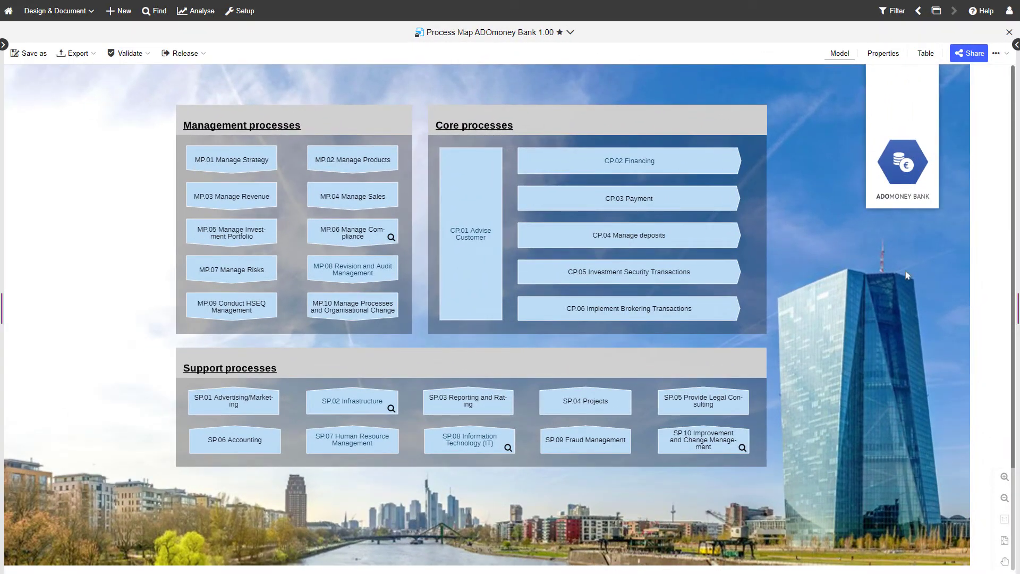
pyautogui.click(478, 244)
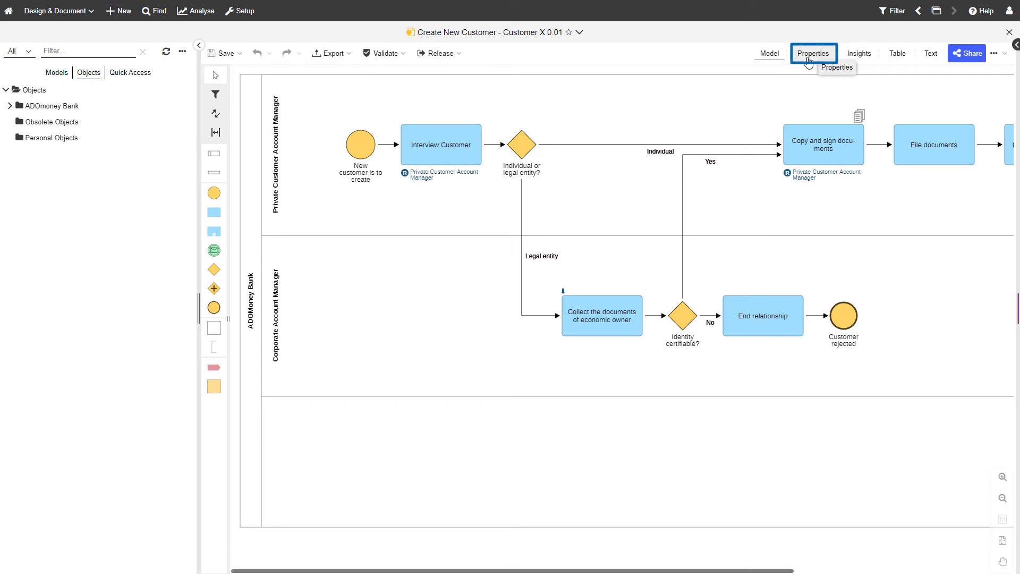
# Add Process Carol as process owner in the model's Organisation properties.
pyautogui.click(809, 61)
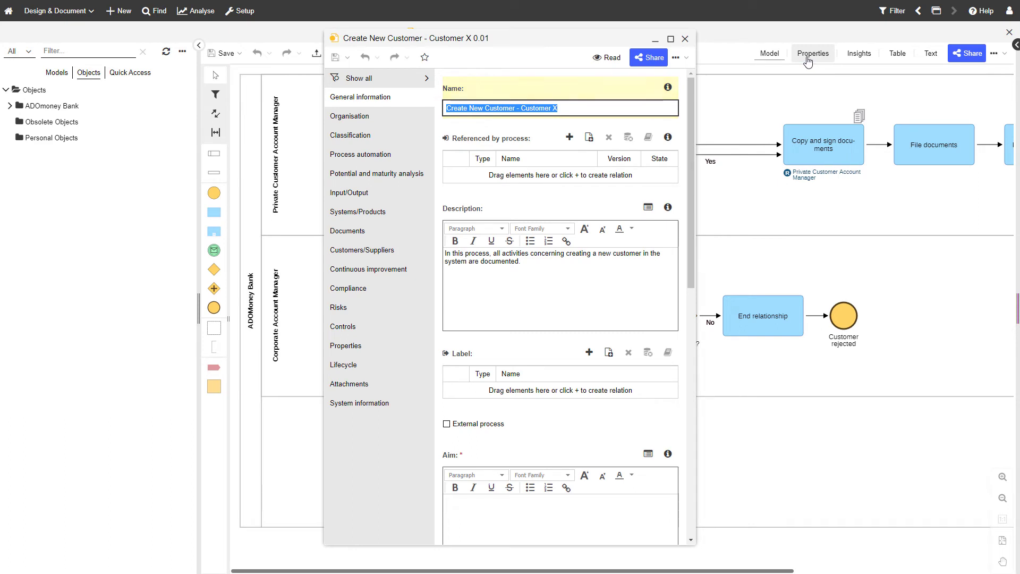
pyautogui.click(392, 116)
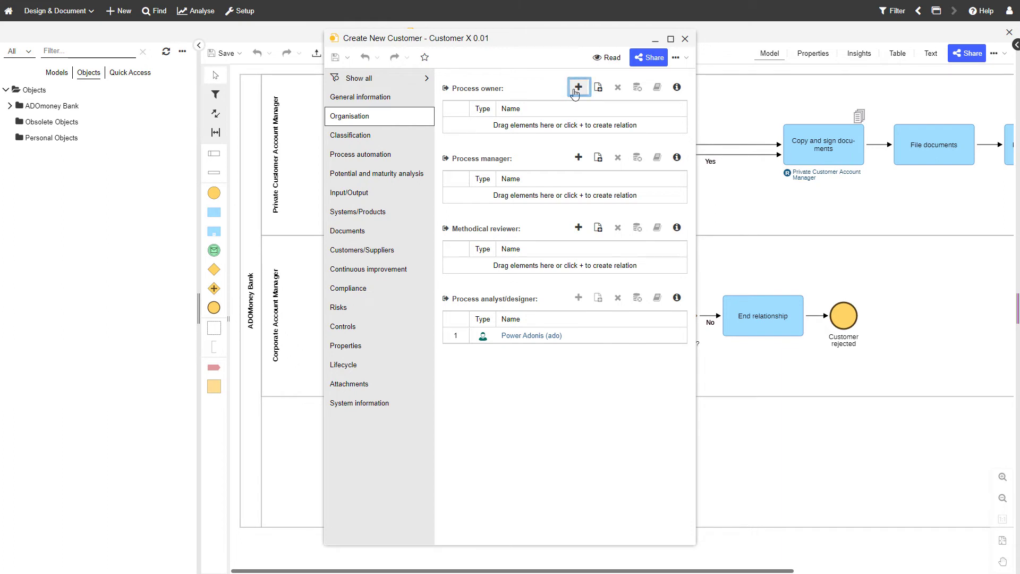
pyautogui.click(576, 89)
pyautogui.write('carol')
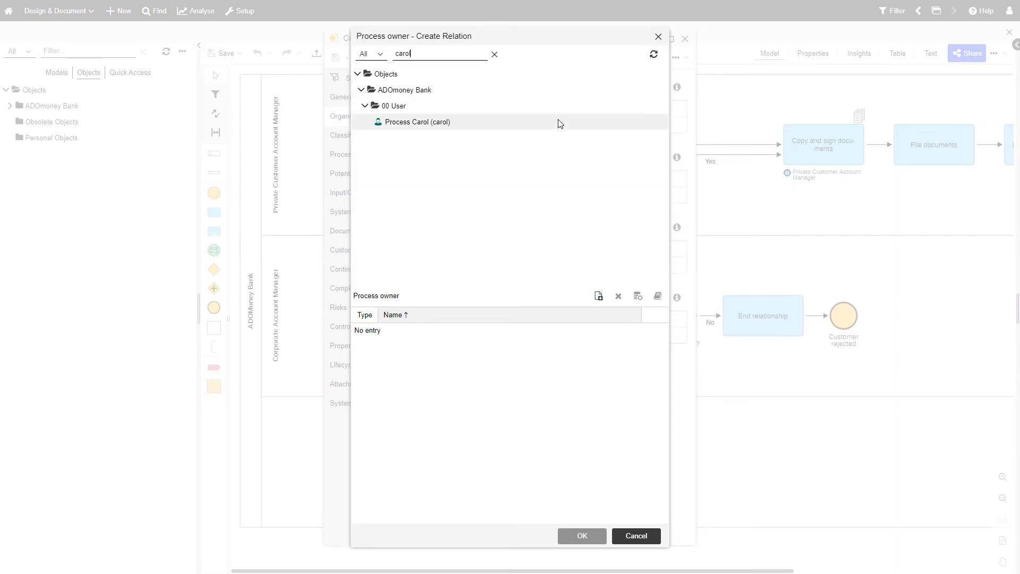
pyautogui.doubleClick(559, 122)
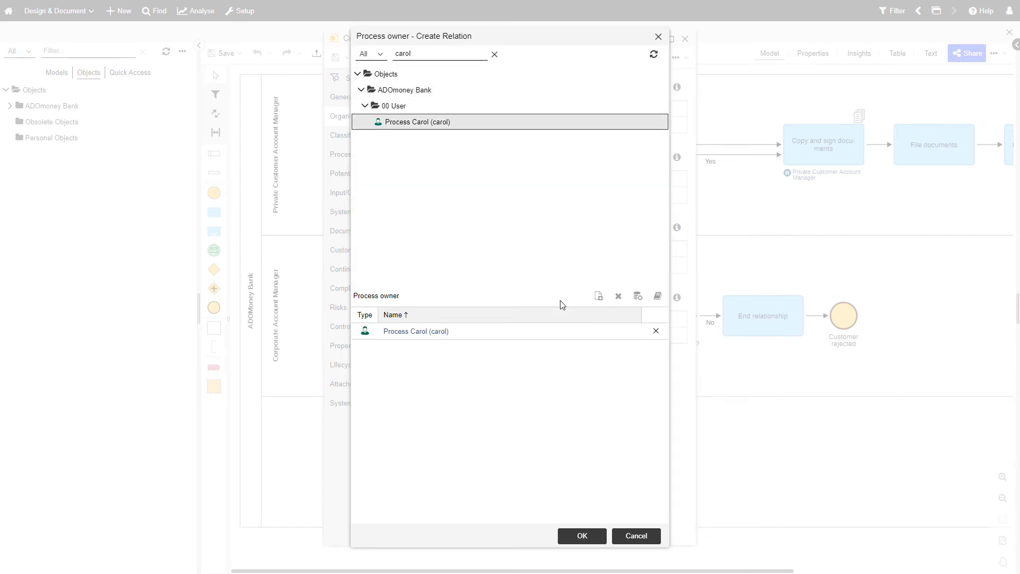
pyautogui.click(564, 542)
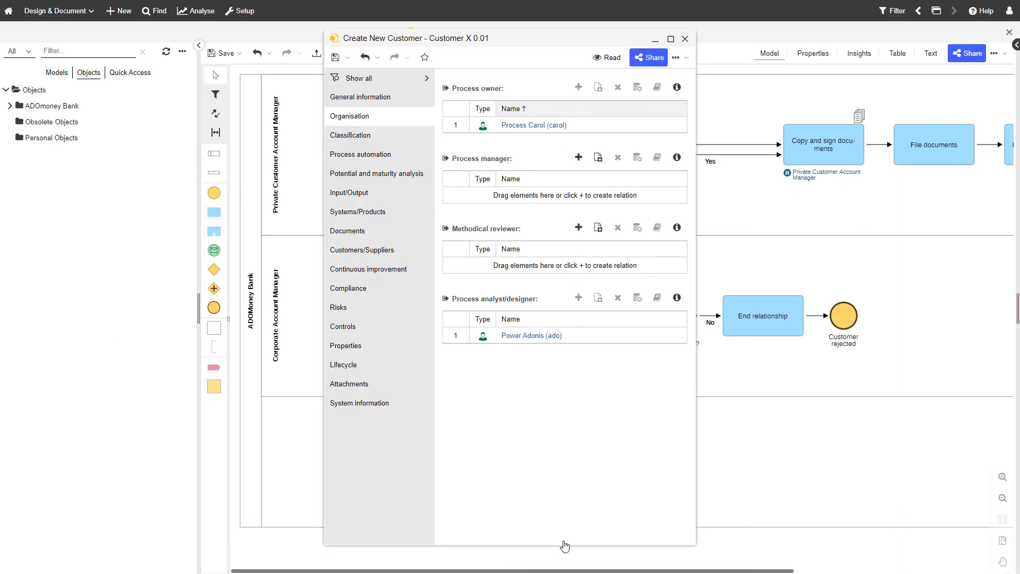
# Add Insurance Data 1.00 to the Output table of the model's Input/Output properties.
pyautogui.click(392, 194)
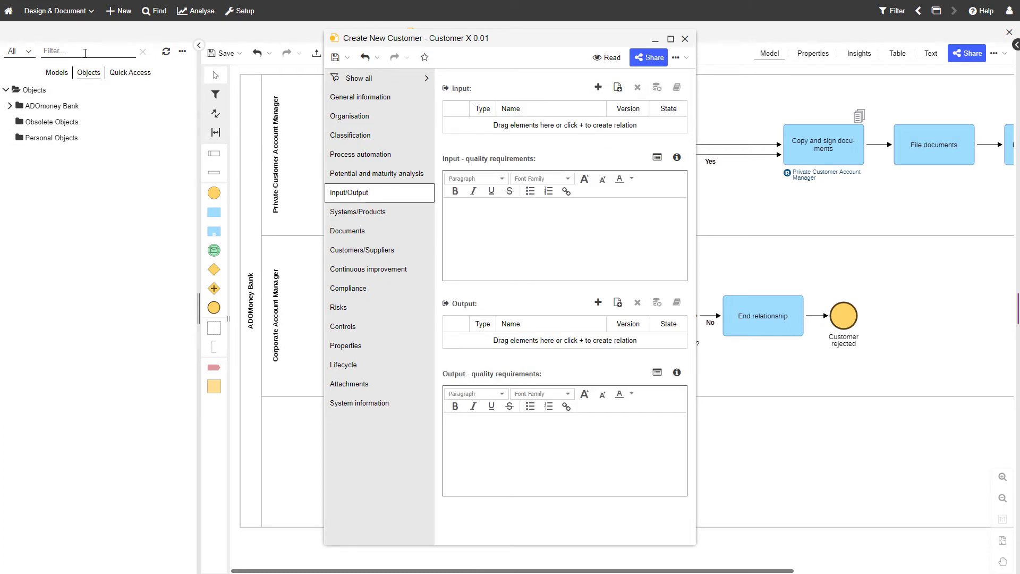
pyautogui.click(85, 53)
pyautogui.write('insurance data')
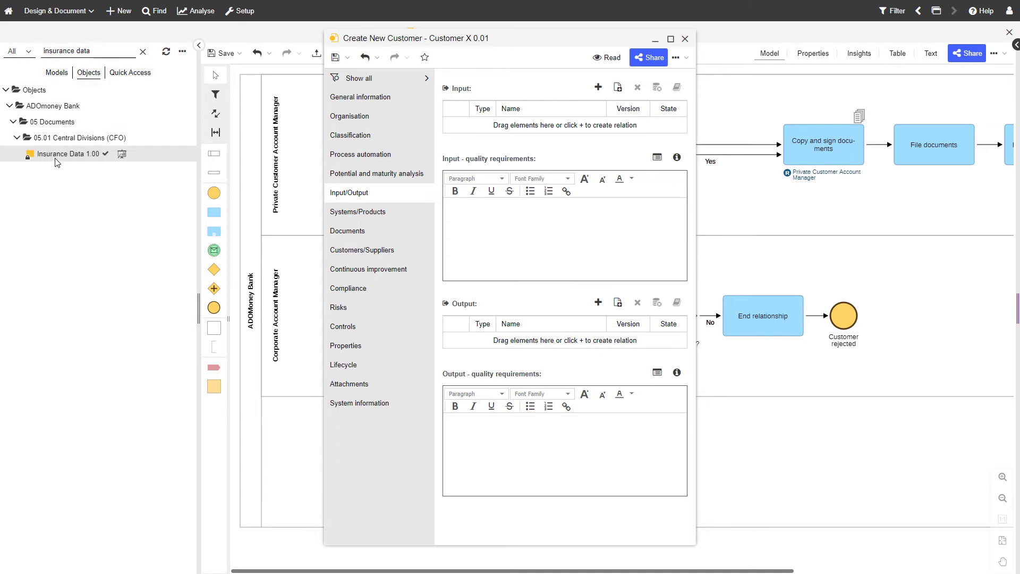
pyautogui.moveTo(57, 163); pyautogui.dragTo(579, 295)
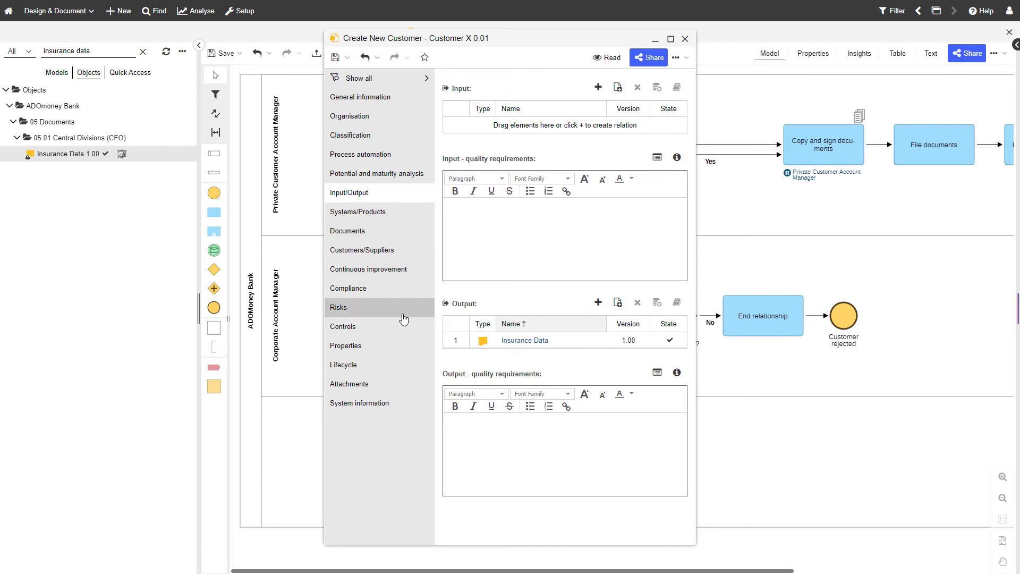
# In the Lifecycle properties, set Valid from to today, 20.06.2022.
pyautogui.click(393, 368)
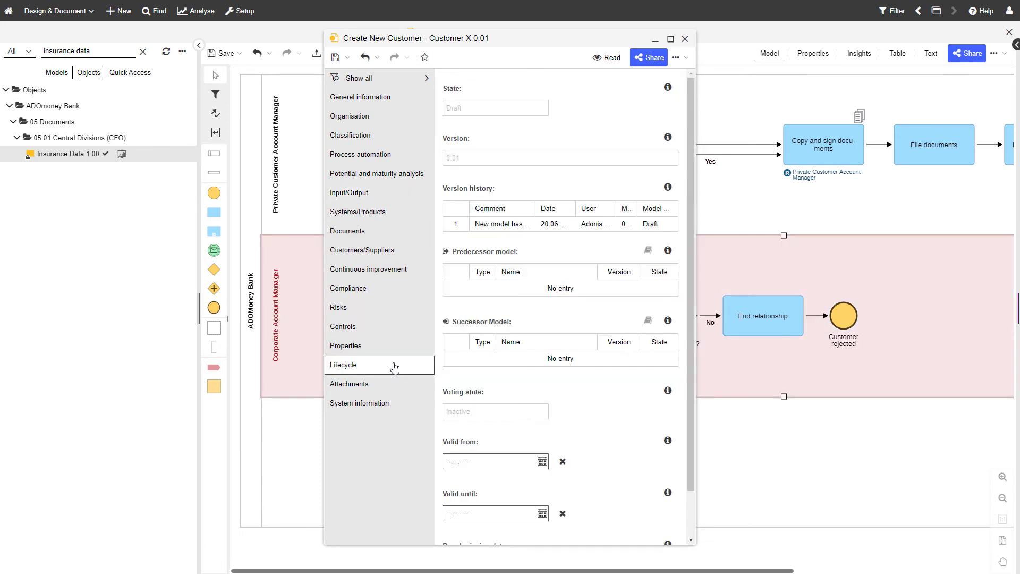
pyautogui.scroll(-1, 557, 437)
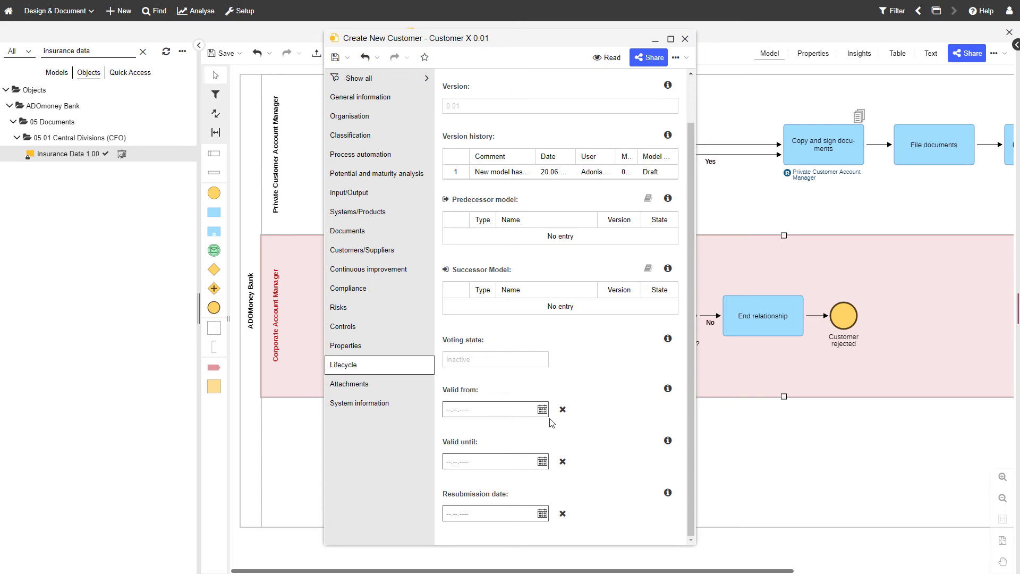
pyautogui.click(543, 410)
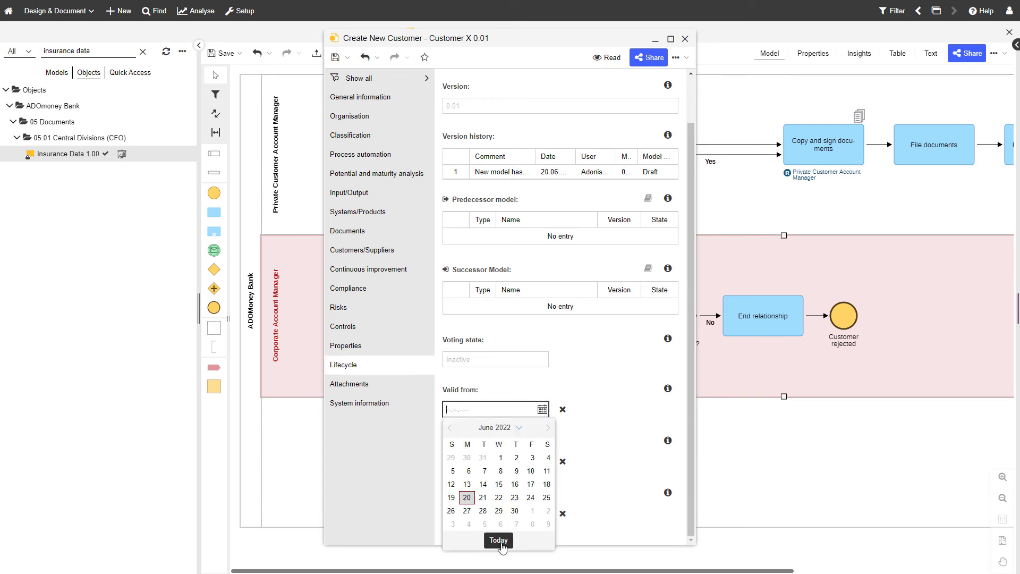
pyautogui.click(501, 541)
# Set Valid until to 20 June 2025 using the calendar.
pyautogui.click(542, 462)
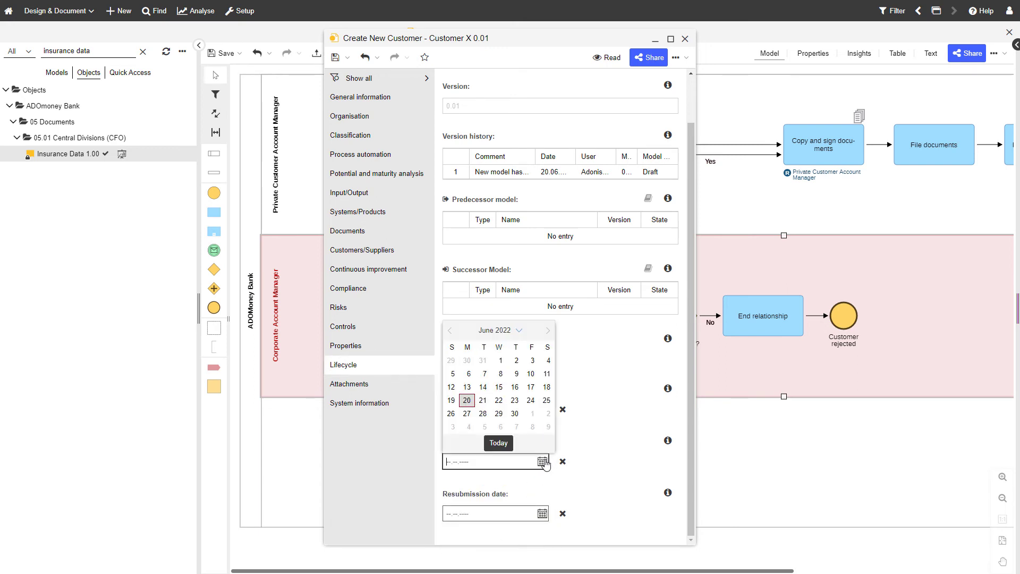
pyautogui.click(519, 330)
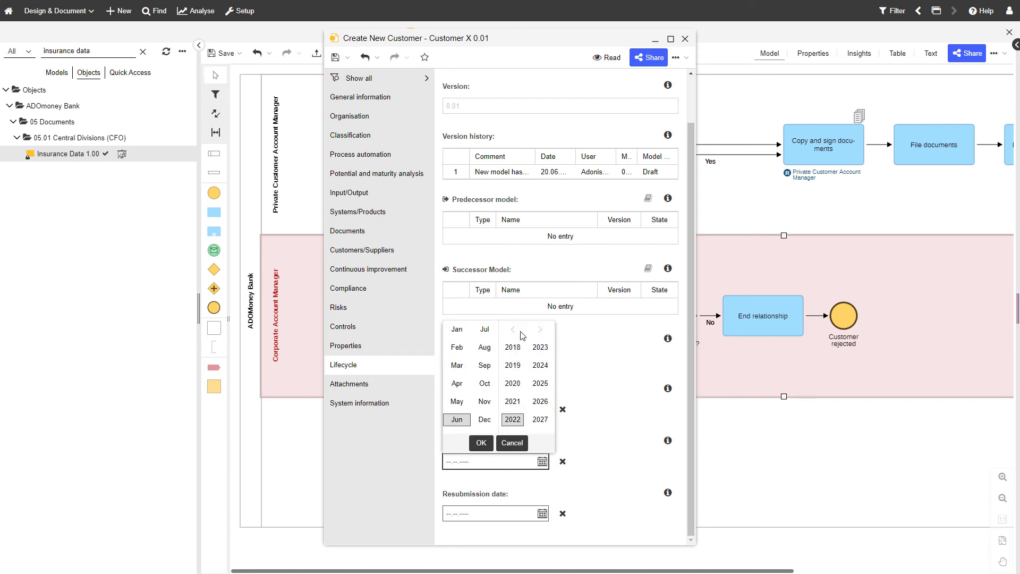
pyautogui.click(540, 383)
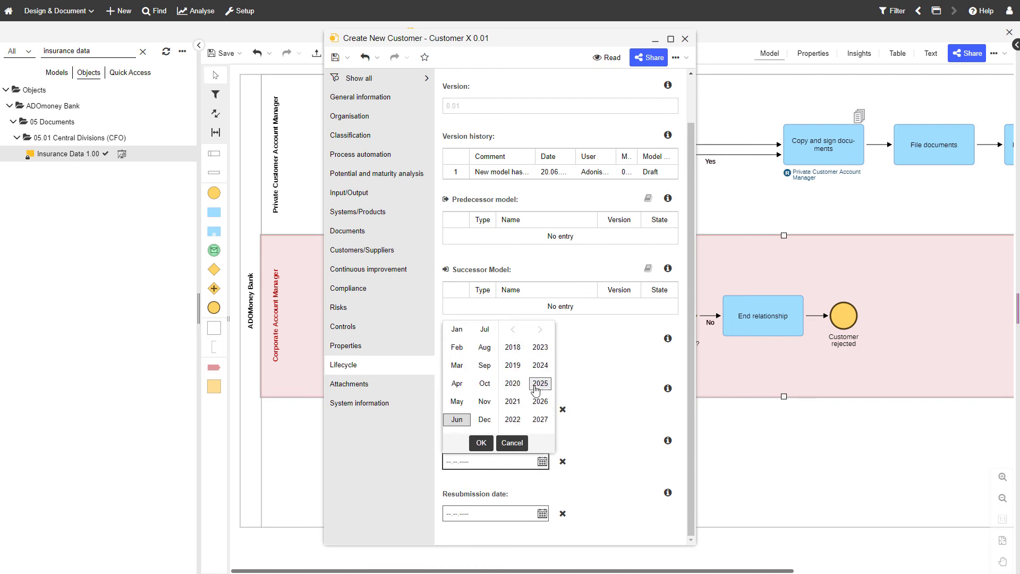
pyautogui.click(481, 443)
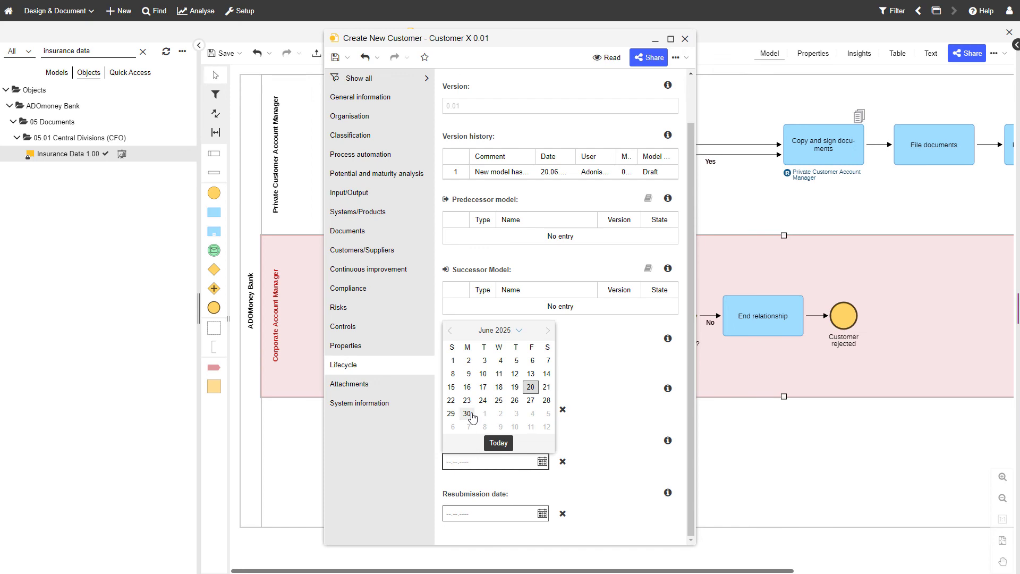
pyautogui.click(531, 388)
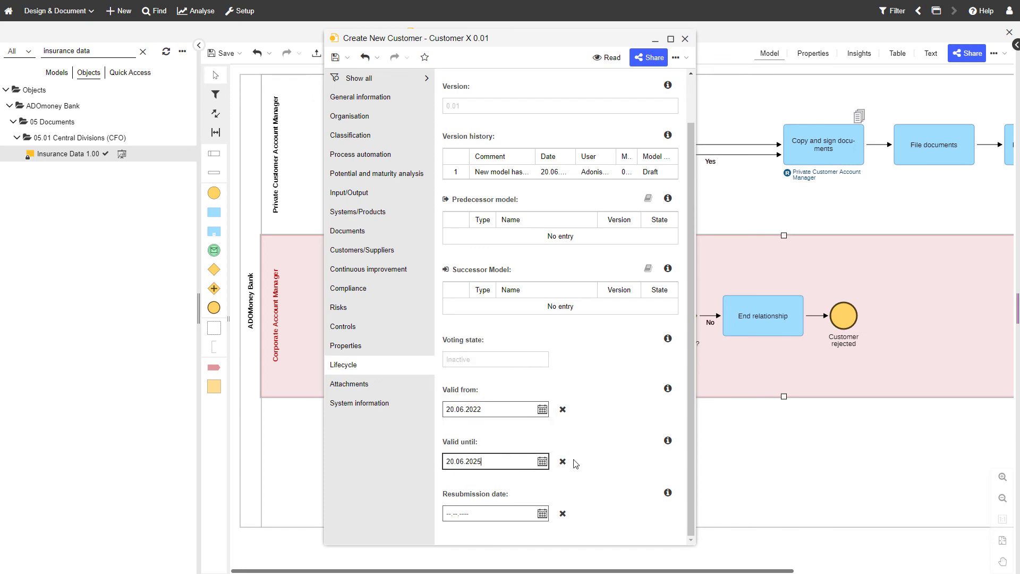
# Save the property changes, close the properties dialog, and hide the object tree.
pyautogui.click(330, 64)
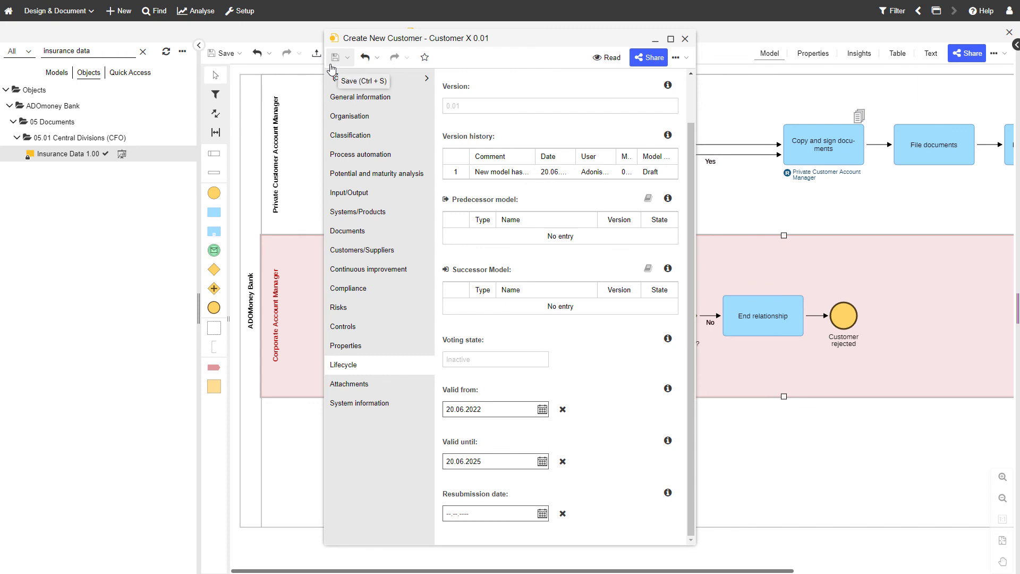
pyautogui.click(685, 39)
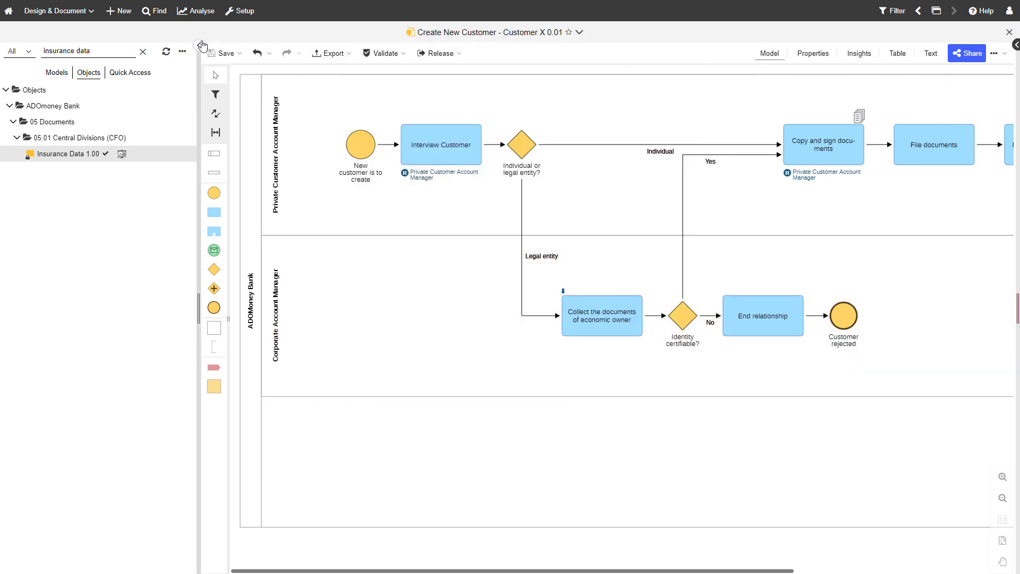
pyautogui.click(201, 45)
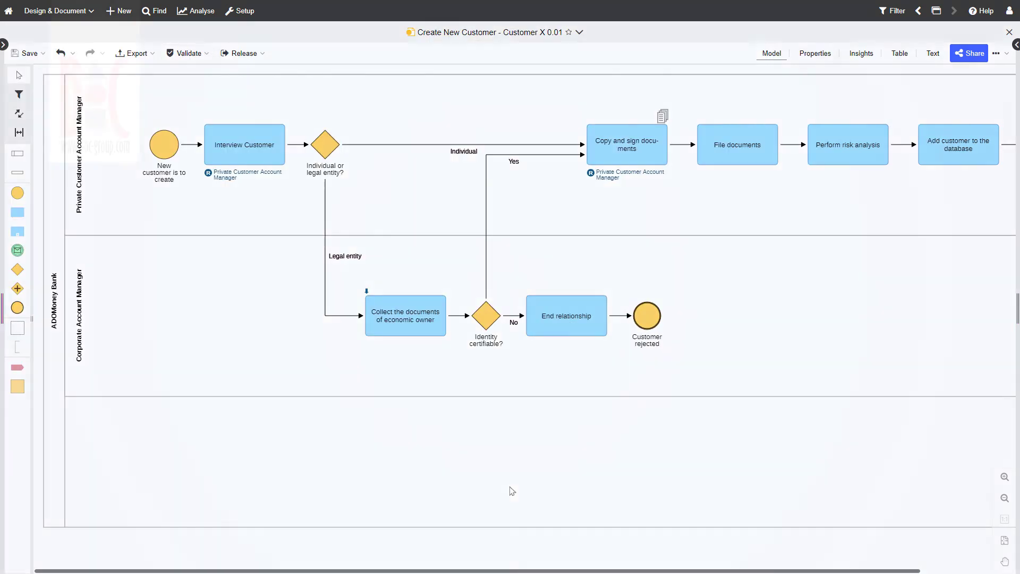